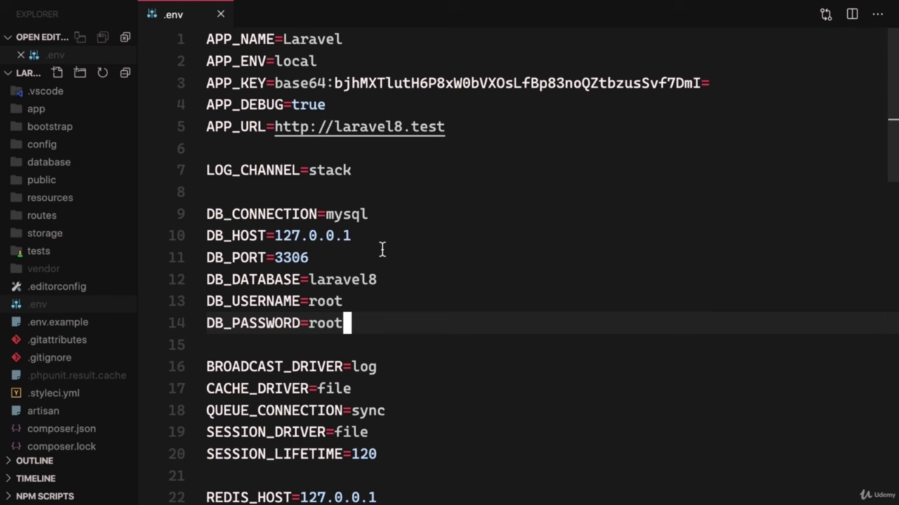
- Review the database settings in the .env file down past the DB_PASSWORD line
click(301, 193)
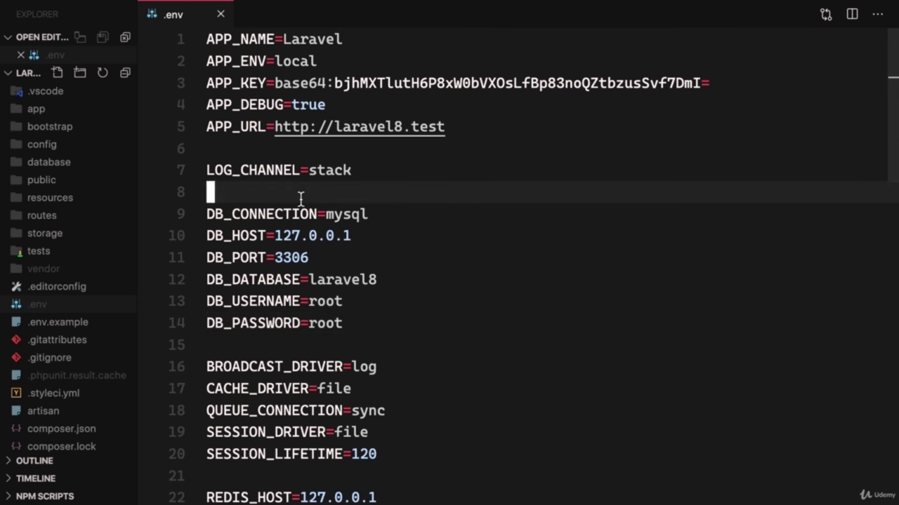
click(395, 323)
scroll(396, 323, down, 5)
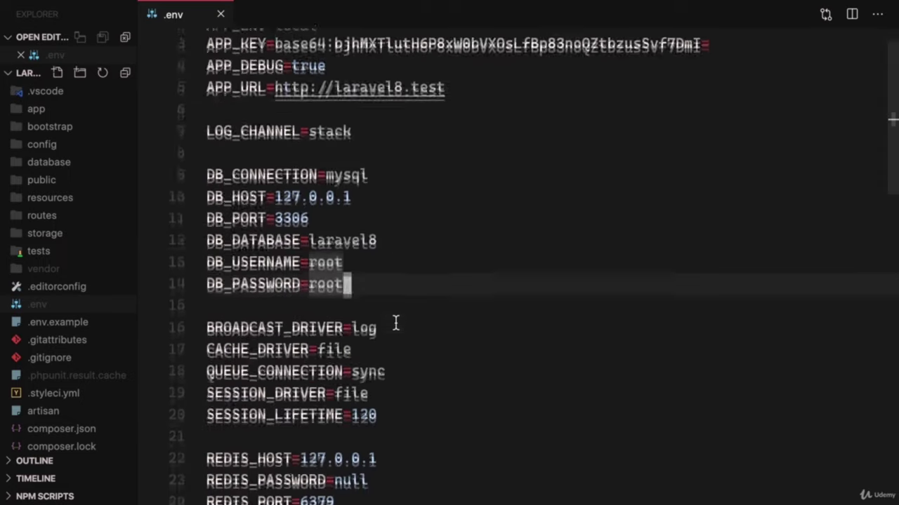
scroll(395, 323, down, 4)
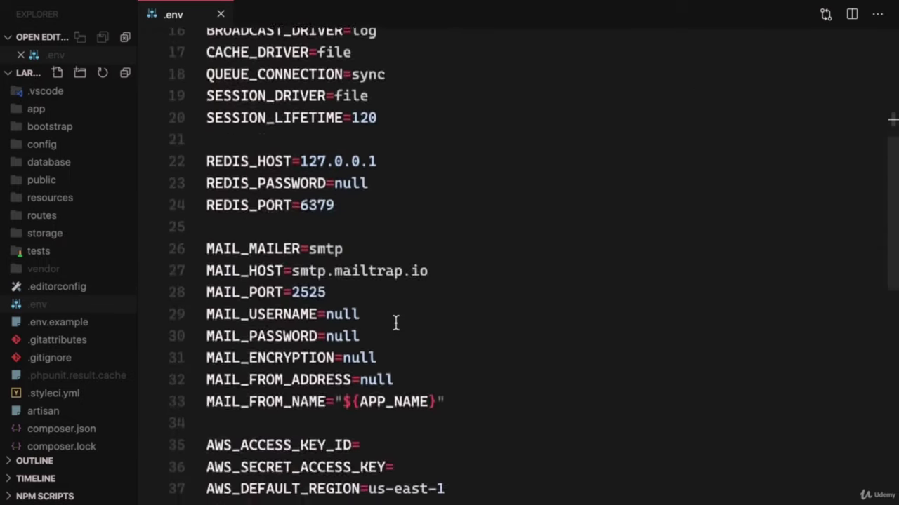
click(379, 321)
scroll(363, 315, down, 1)
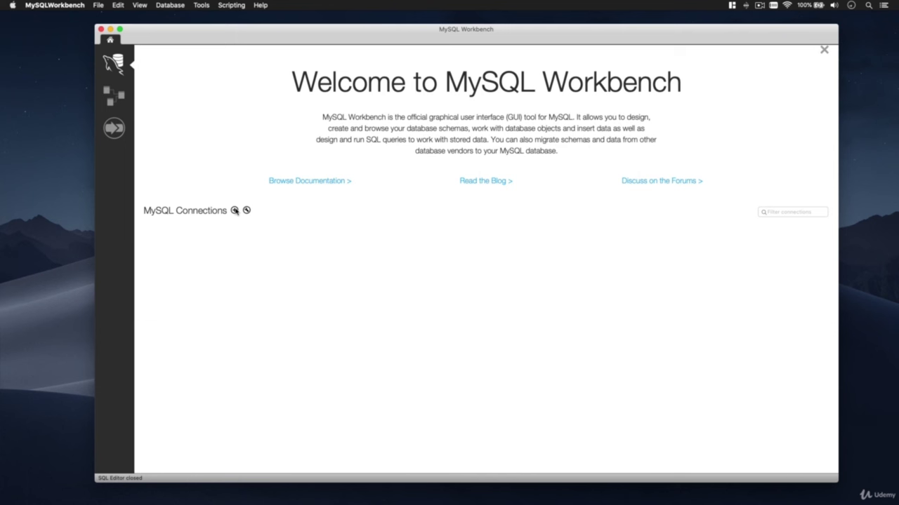
- Save a connection named laravel8 for root at 127.0.0.1:3306, storing the account password
click(236, 211)
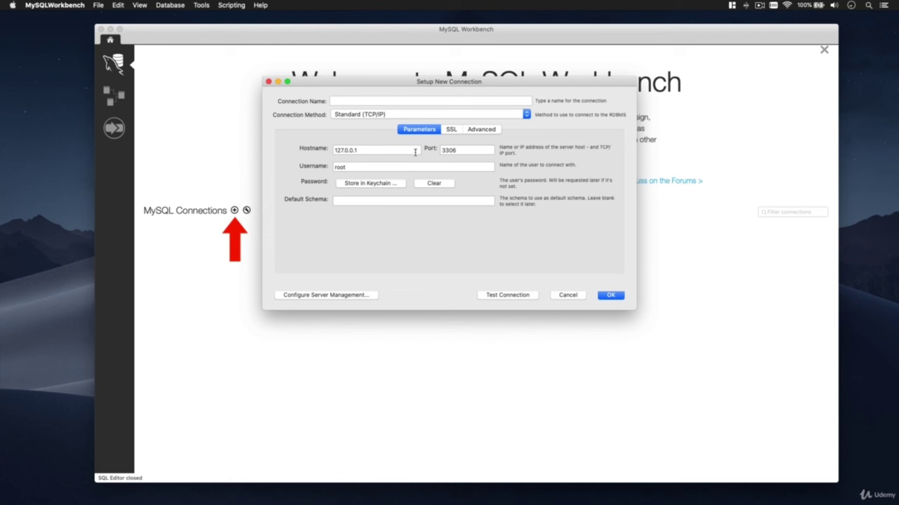
double_click(373, 150)
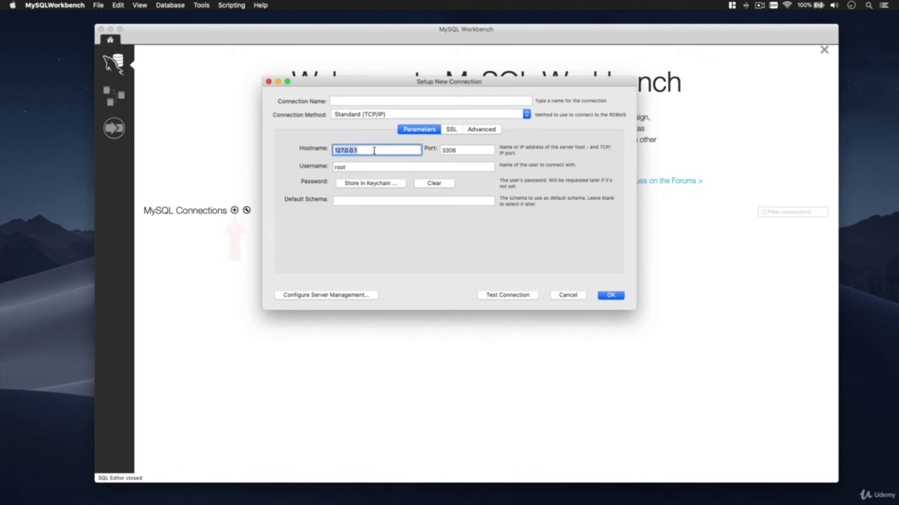
double_click(461, 150)
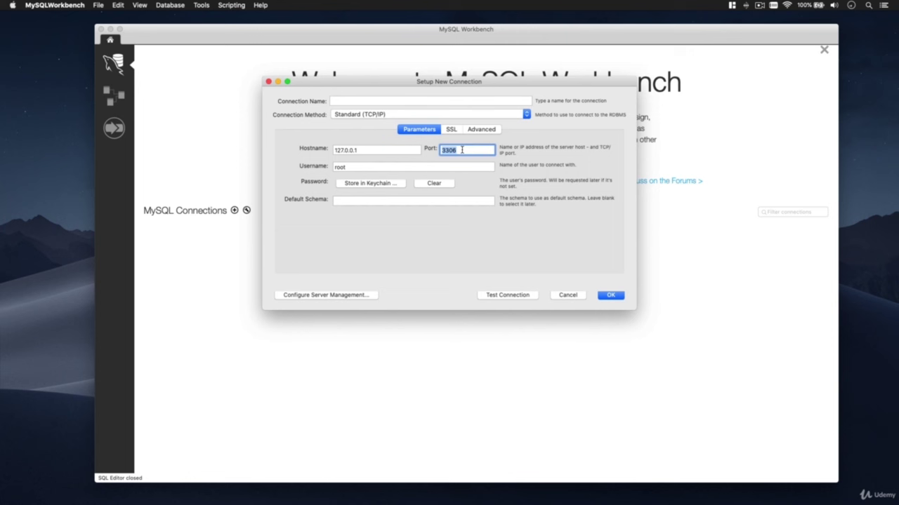
double_click(363, 167)
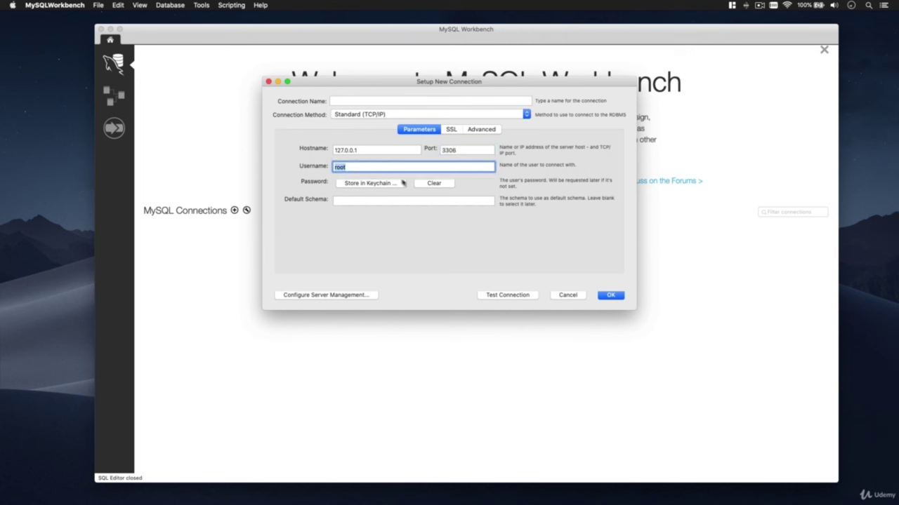
click(381, 184)
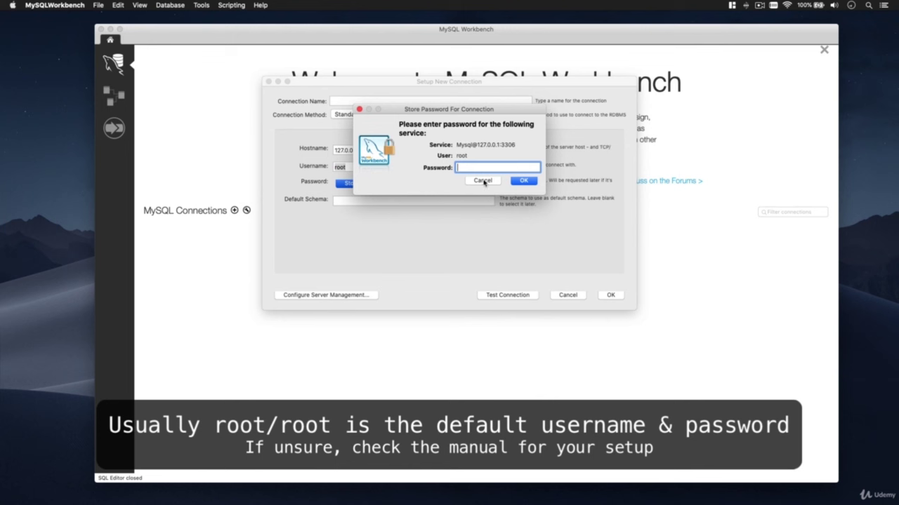
text(root)
click(521, 181)
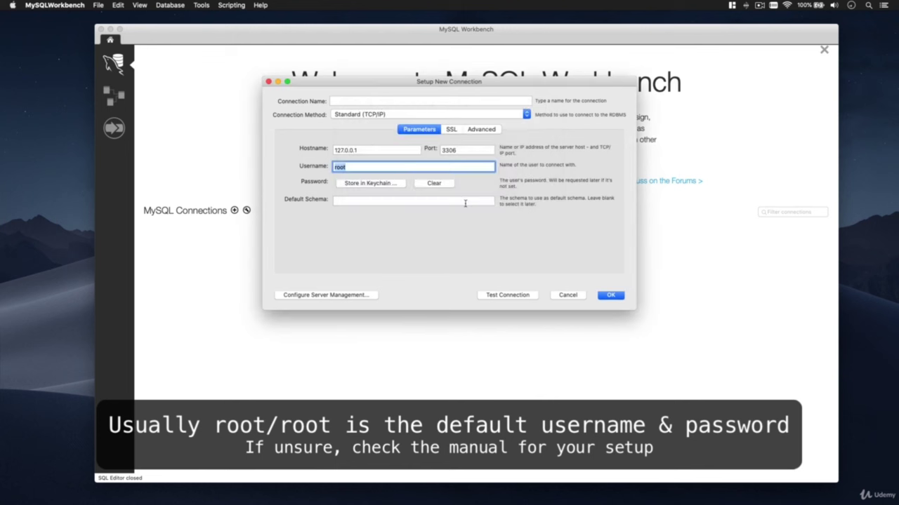
click(400, 102)
text(laravel8)
click(616, 300)
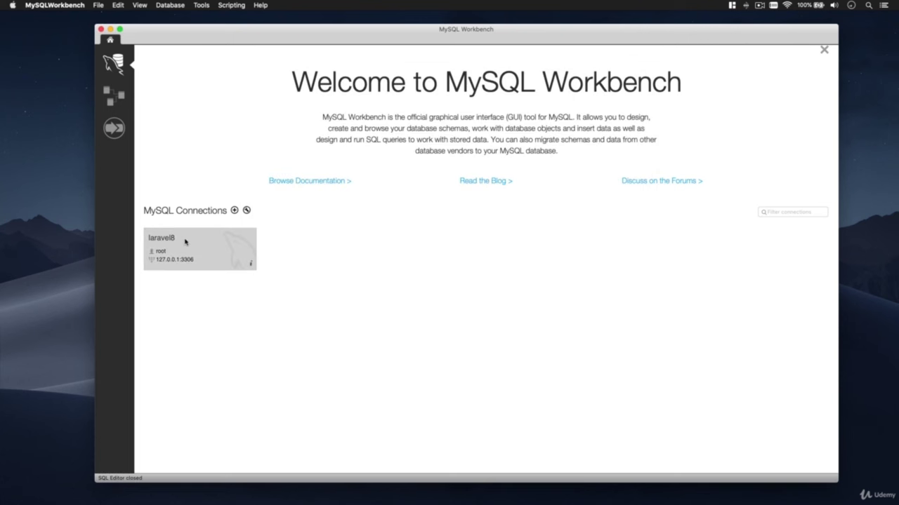
- Open the laravel8 connection and show the server's schemas, such as blogql, laravelbnb and sys
click(185, 241)
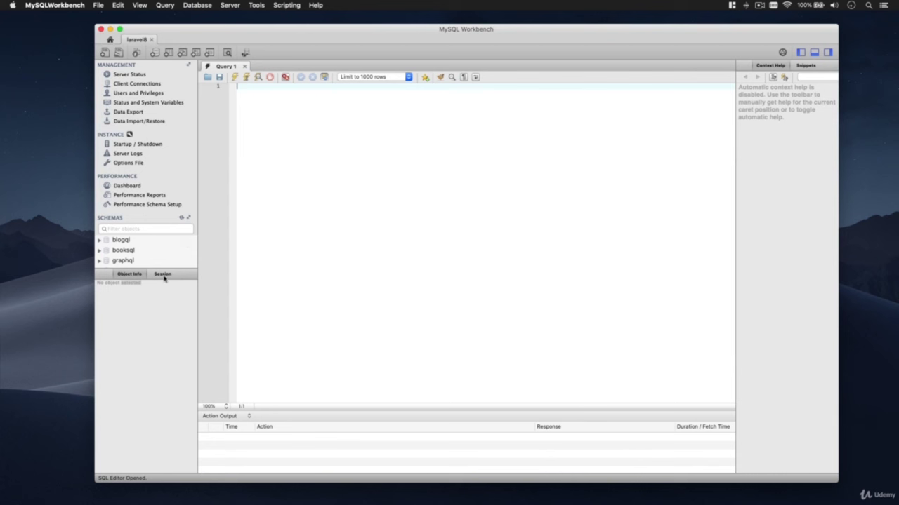
click(188, 219)
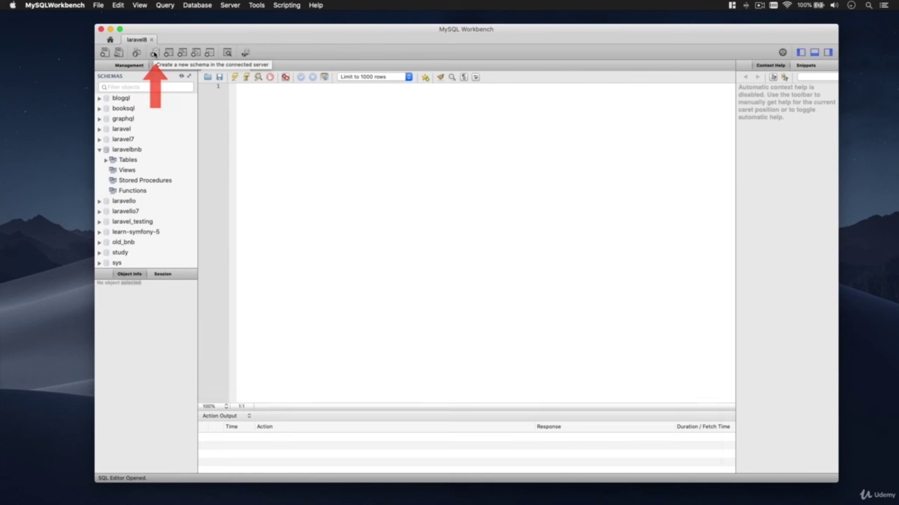
- Define a new schema named laravel8 with utf8mb4_general_ci as its default collation
click(154, 53)
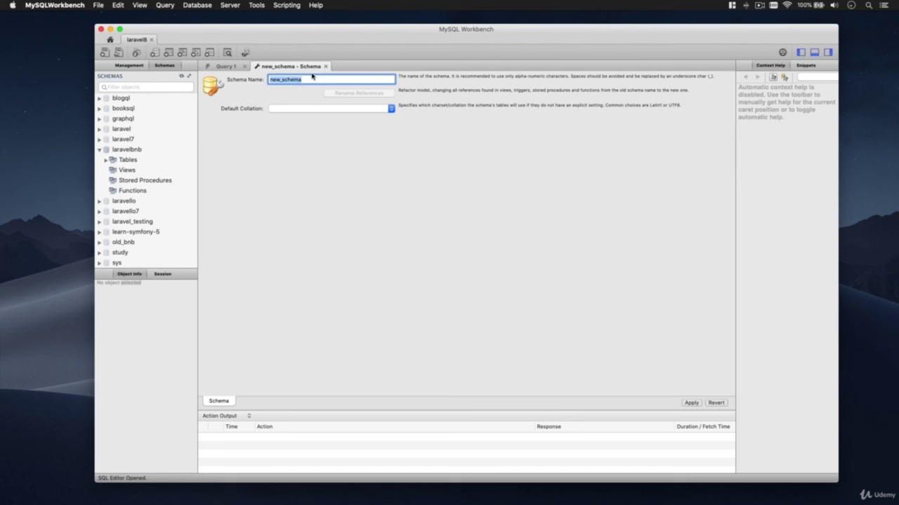
key(BackSpace)
text(laravel8)
click(285, 113)
scroll(297, 325, down, 10)
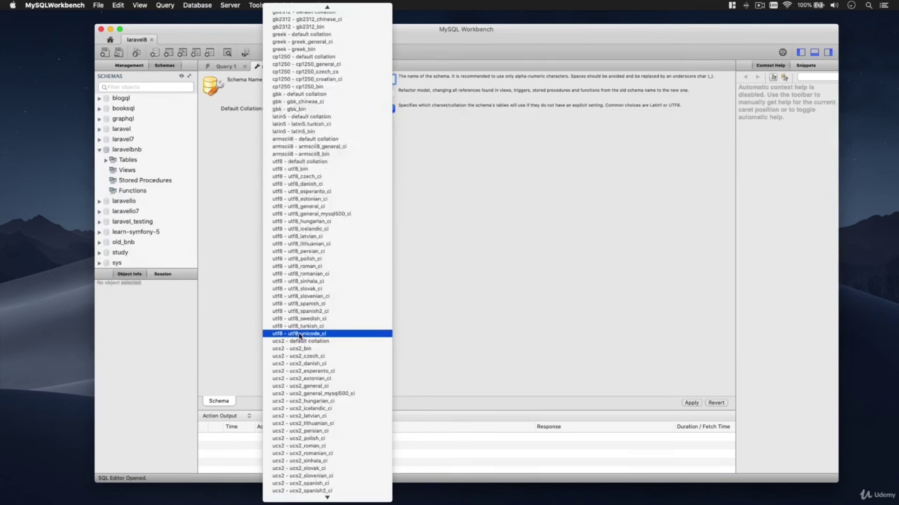
scroll(300, 335, down, 20)
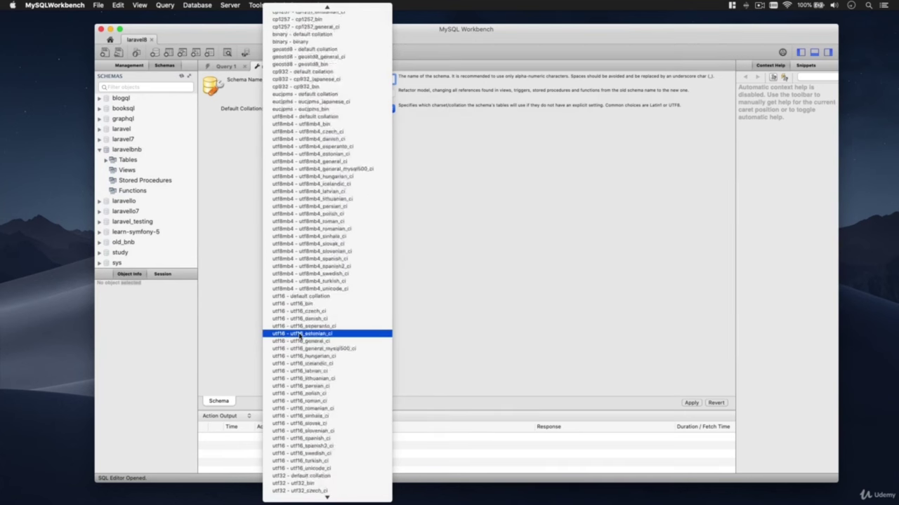
scroll(301, 336, up, 10)
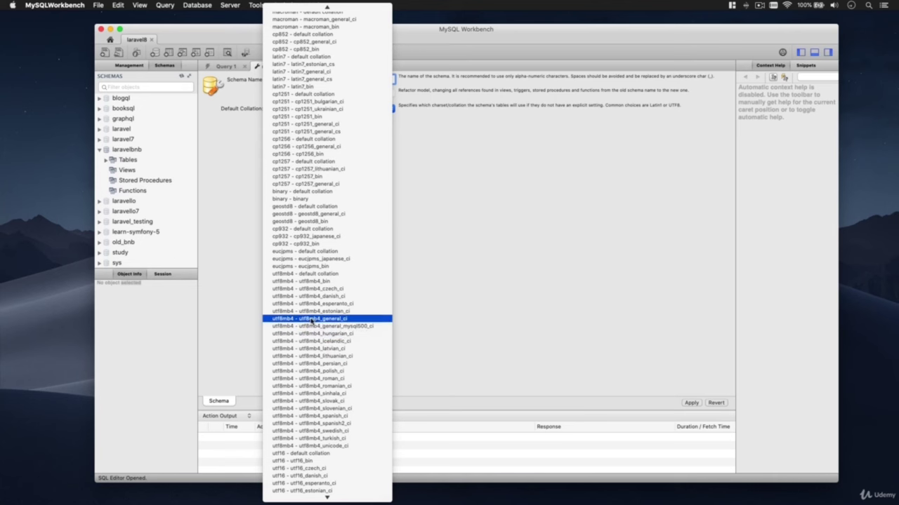
click(311, 321)
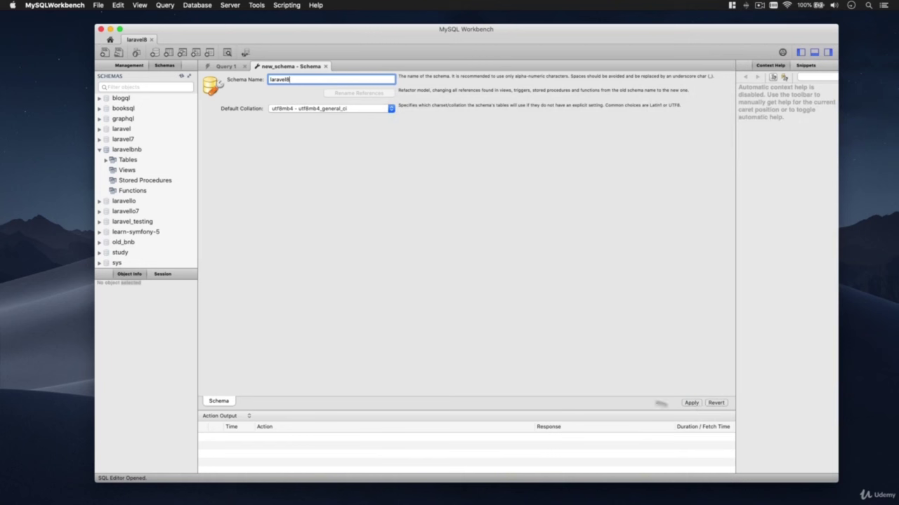
- Apply the laravel8 schema creation script to the server
click(692, 403)
click(623, 349)
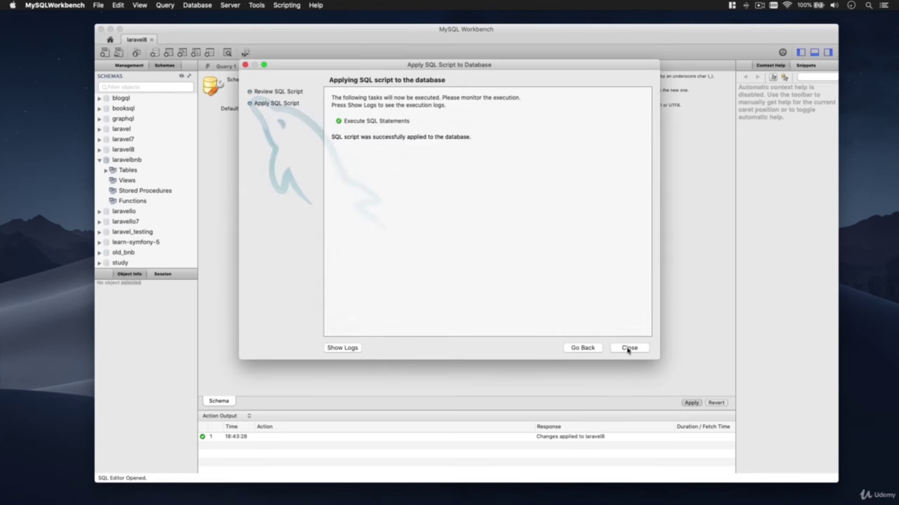
click(625, 349)
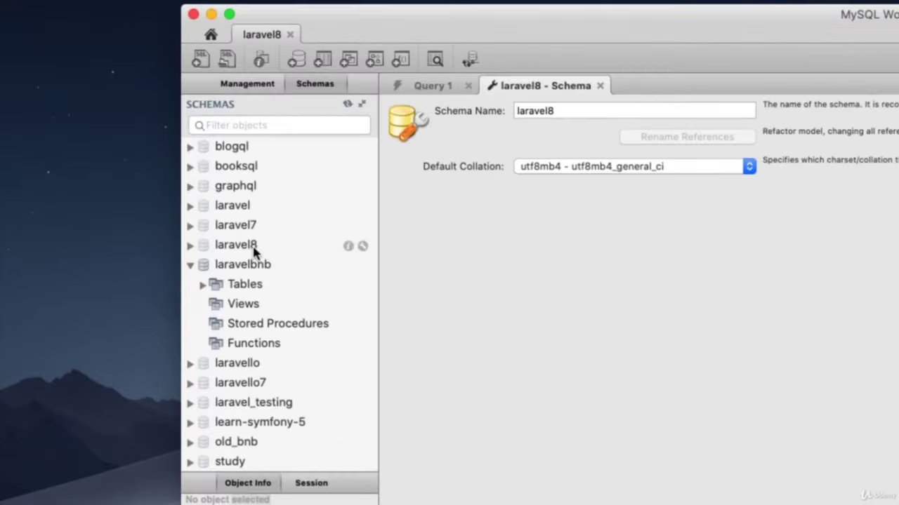
- Open the laravel8 schema's inspector on its Tables subtab
click(130, 160)
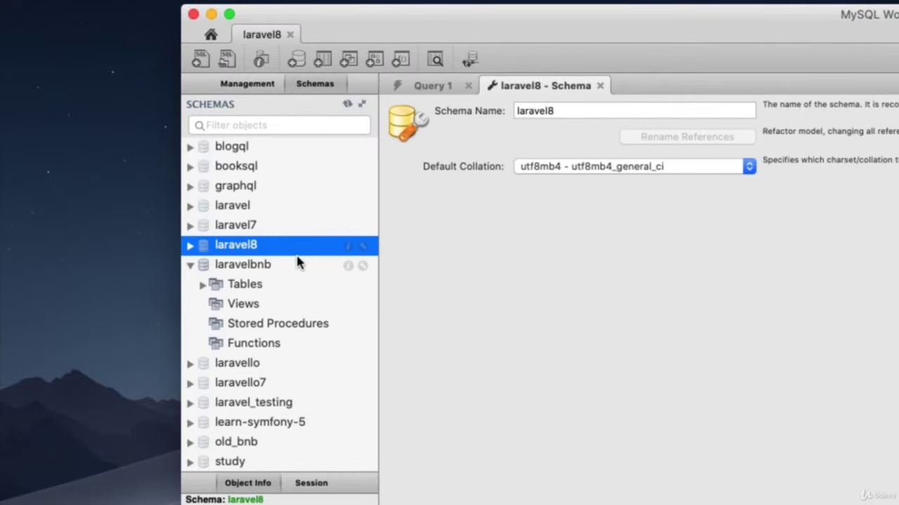
click(348, 247)
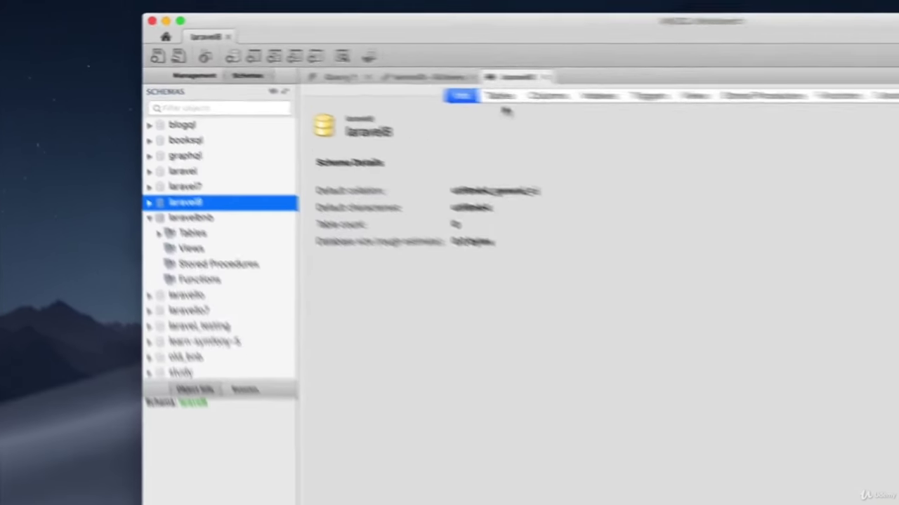
click(635, 109)
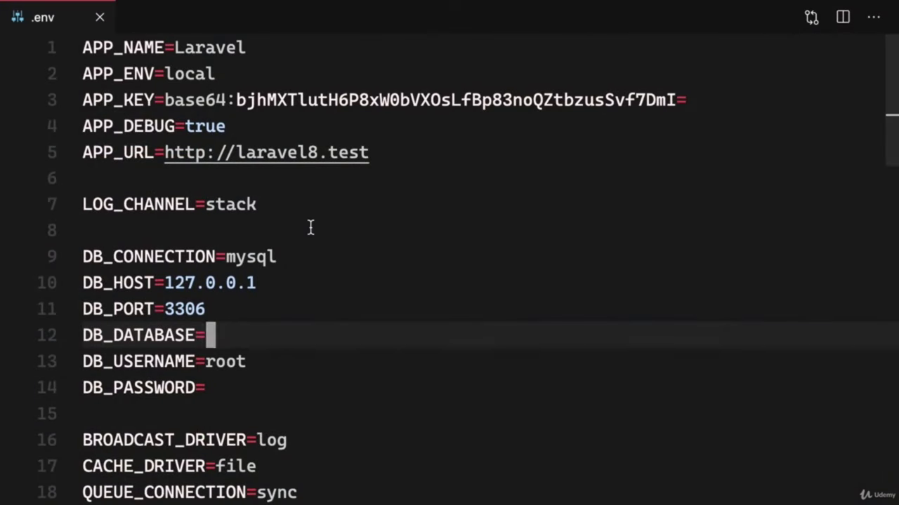
- Check the .env connection values: mysql, host 127.0.0.1 and port 3306
double_click(252, 256)
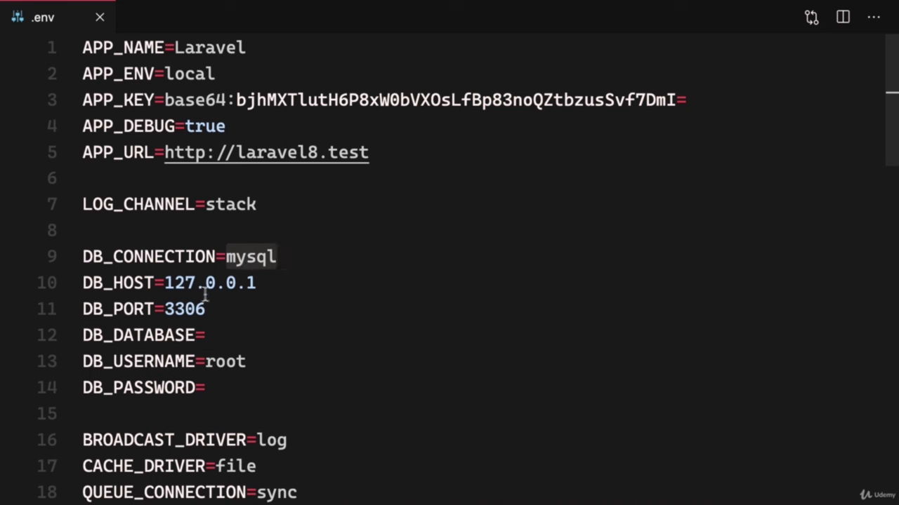
click(169, 283)
drag(168, 282, 271, 294)
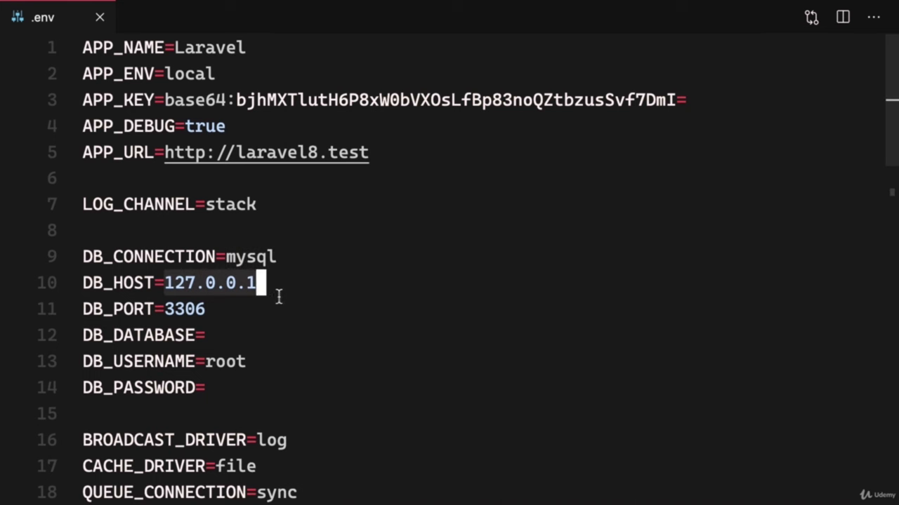
click(179, 308)
double_click(179, 309)
- Set DB_DATABASE to laravel8 and fill in DB_PASSWORD with the MySQL account password
click(252, 337)
text(laravel8)
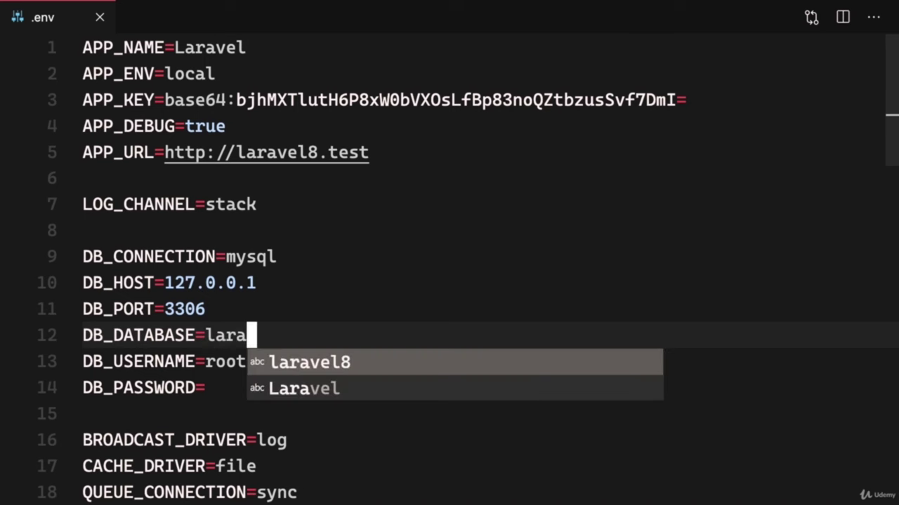
click(243, 365)
click(229, 382)
scroll(309, 400, down, 1)
text(root)
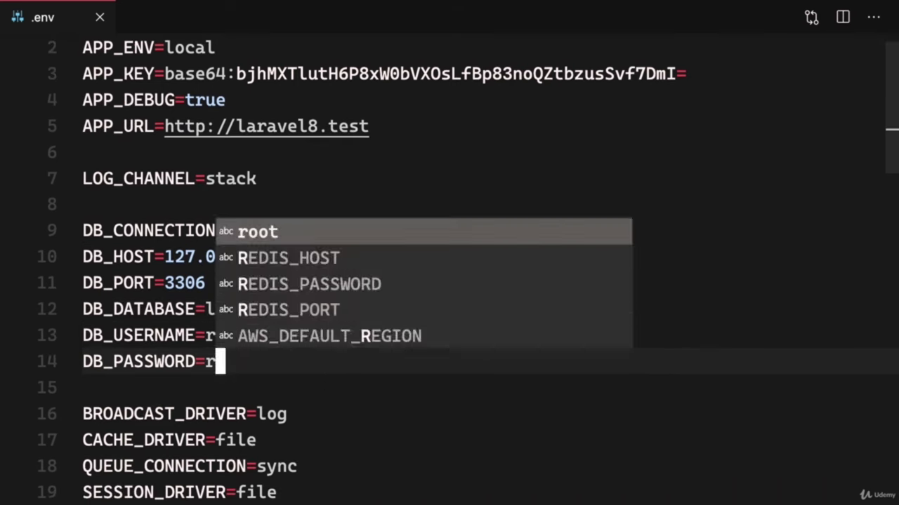
click(232, 340)
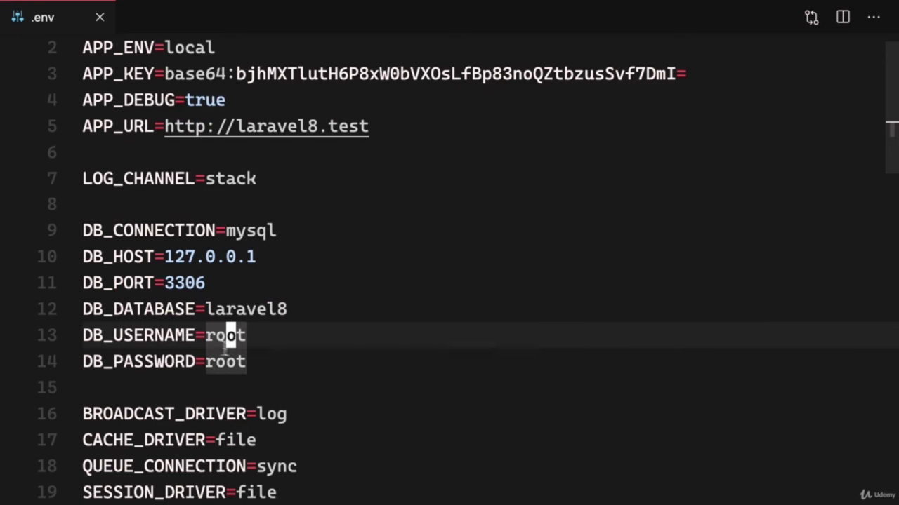
click(253, 362)
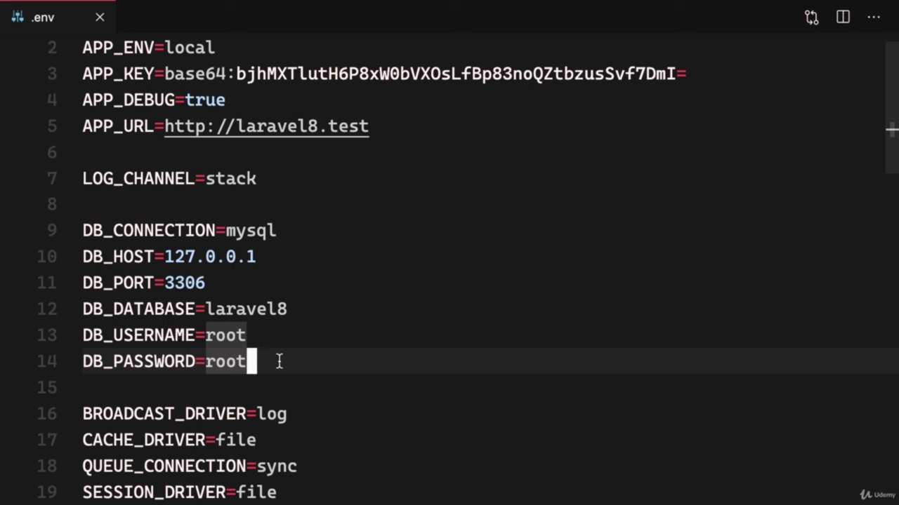
- Run php artisan migrate in the terminal, then refresh laravel8's table list in Workbench
key(ctrl+grave)
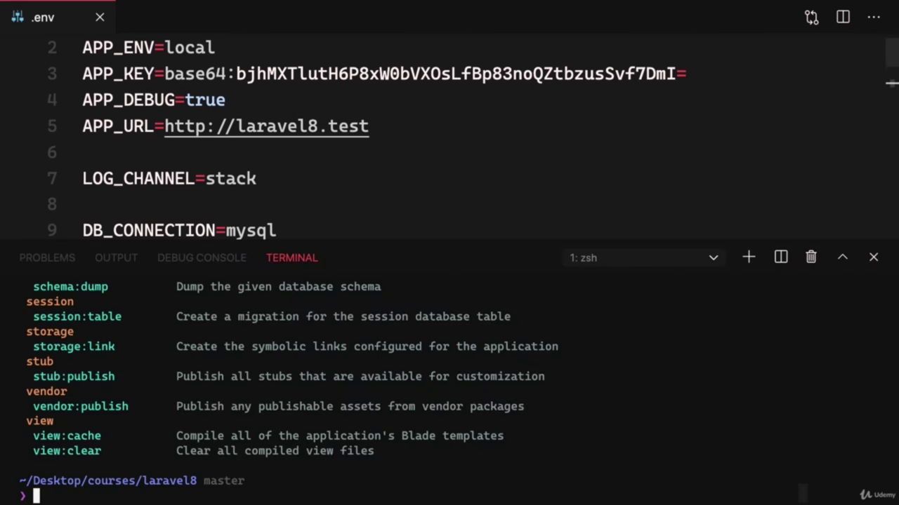
text(clear)
key(Return)
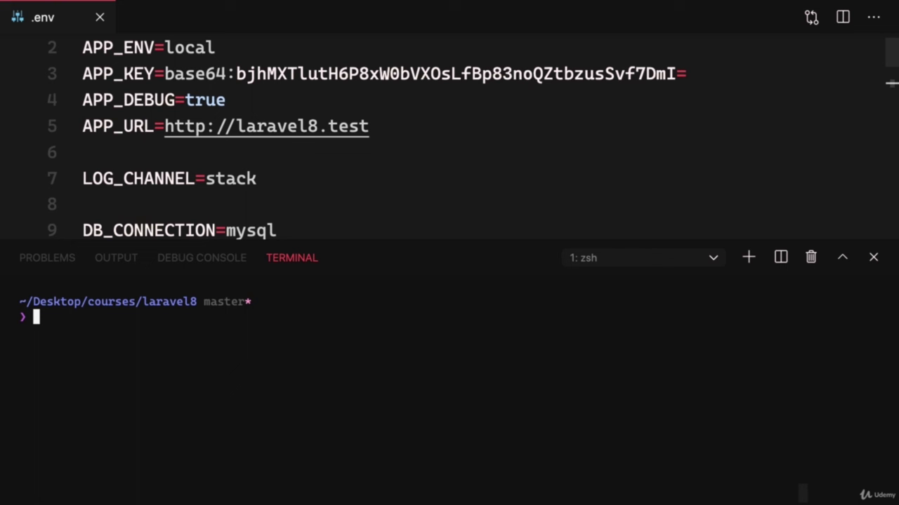
text(php artisan migrate)
key(Return)
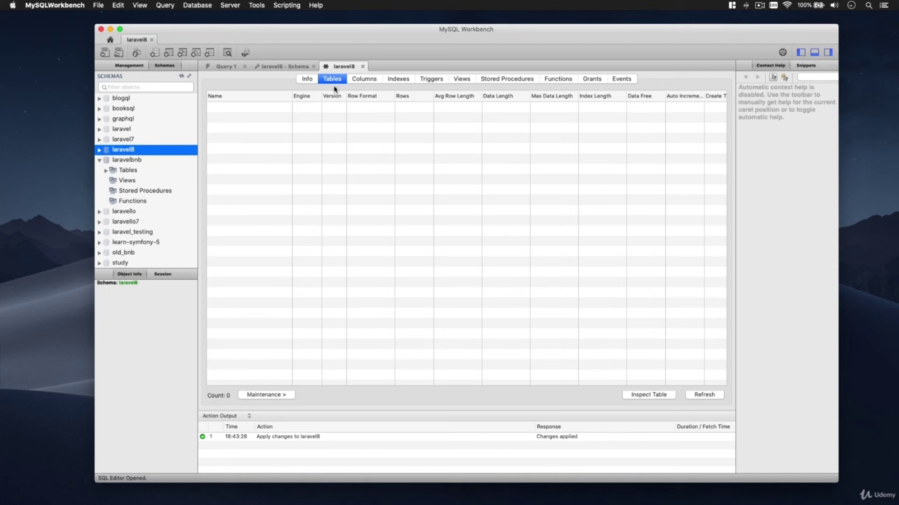
click(712, 396)
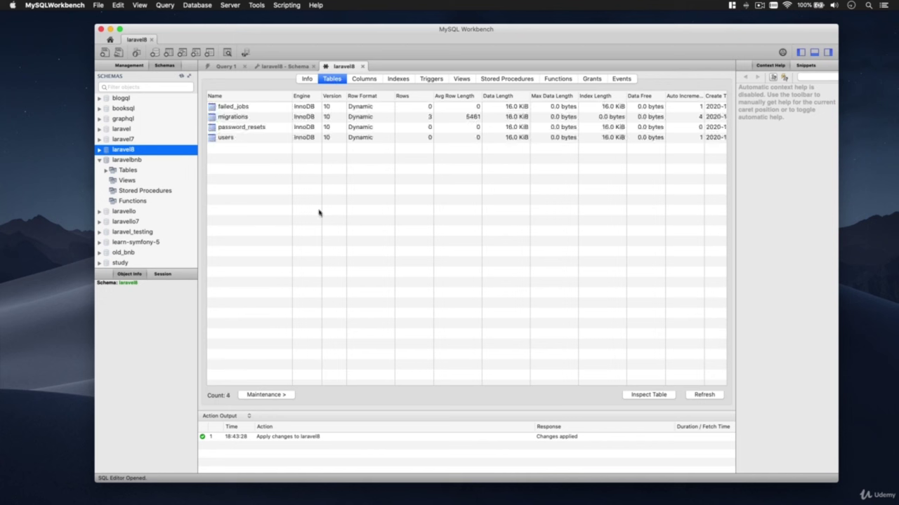